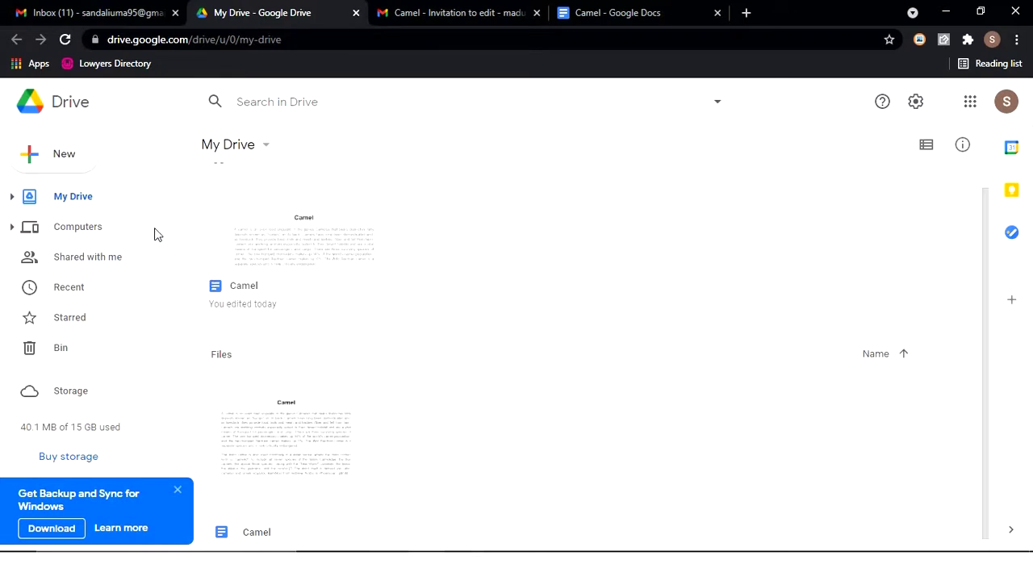
# Open the New menu in My Drive to show the options for creating a Google Doc
pyautogui.click(70, 160)
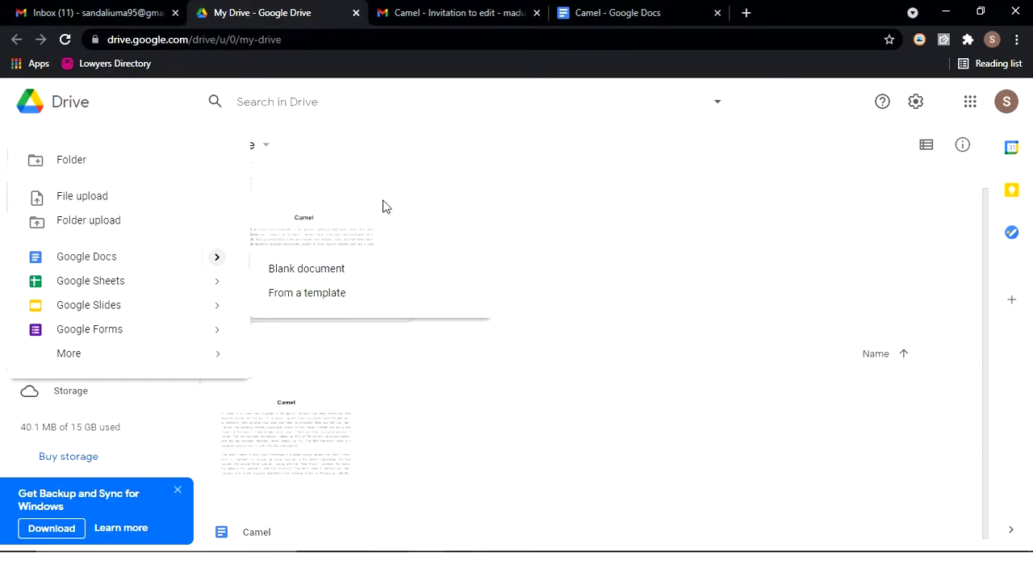
# Close the New menu without creating anything
pyautogui.click(420, 206)
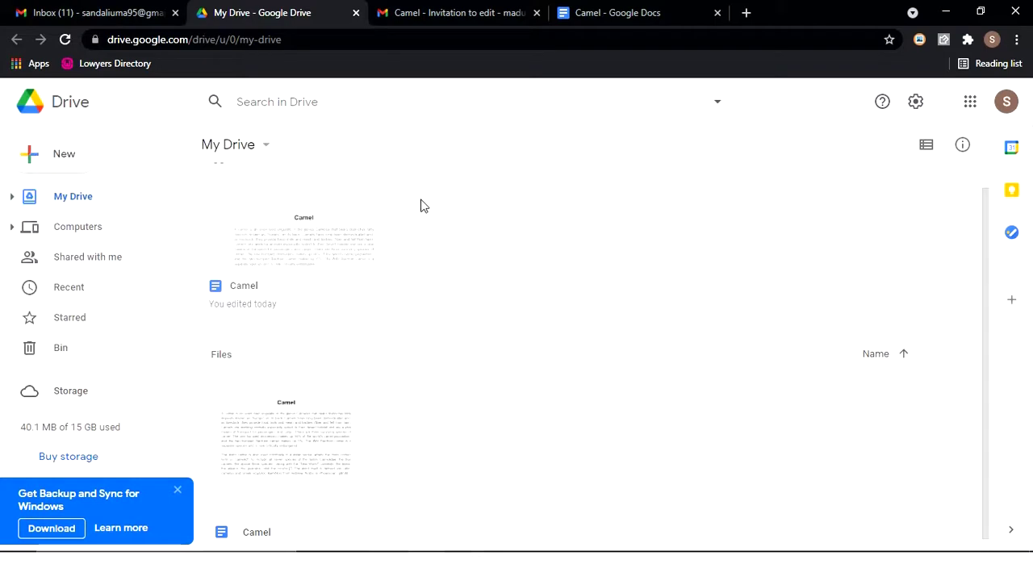
# Open the Camel document and show its sharing dialog
pyautogui.click(361, 213)
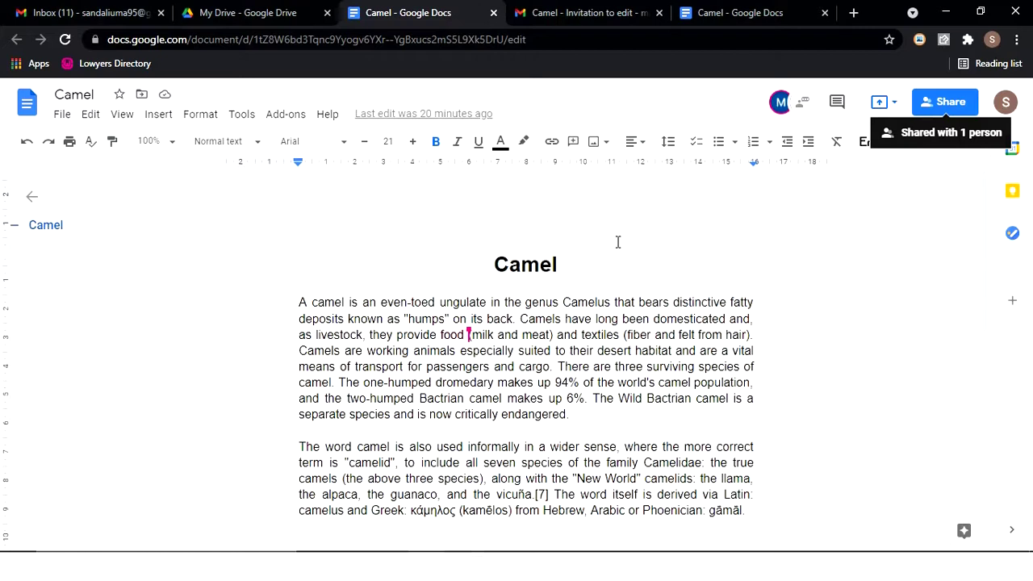
pyautogui.click(932, 107)
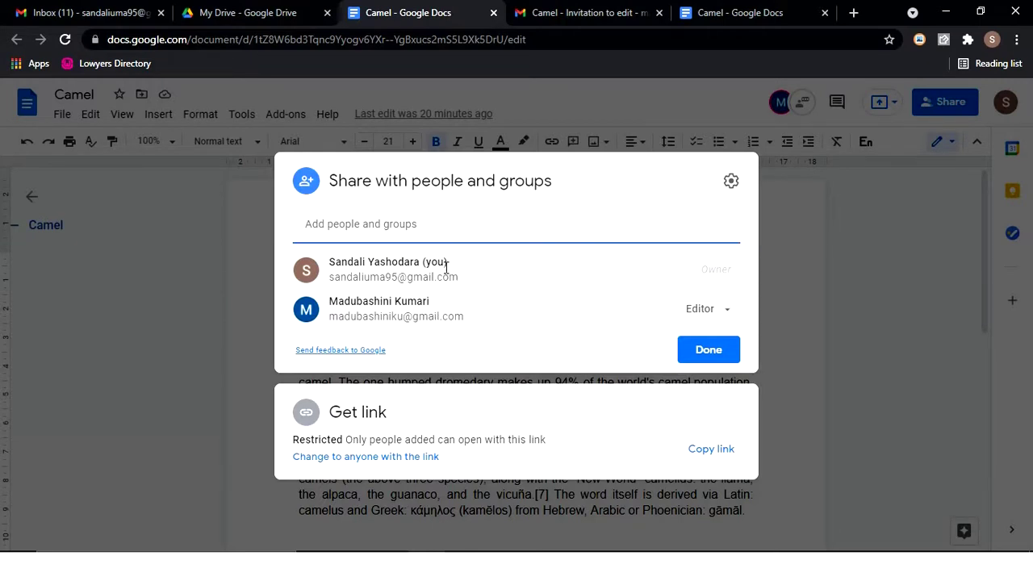
# Add the collaborator's e-mail from the suggestion list as a new recipient
pyautogui.click(493, 223)
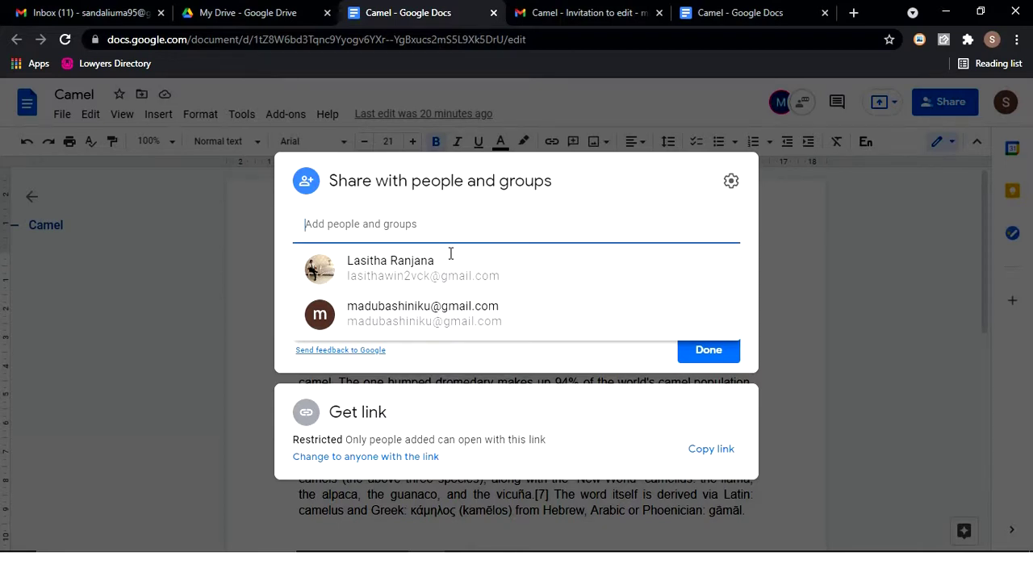
pyautogui.click(418, 313)
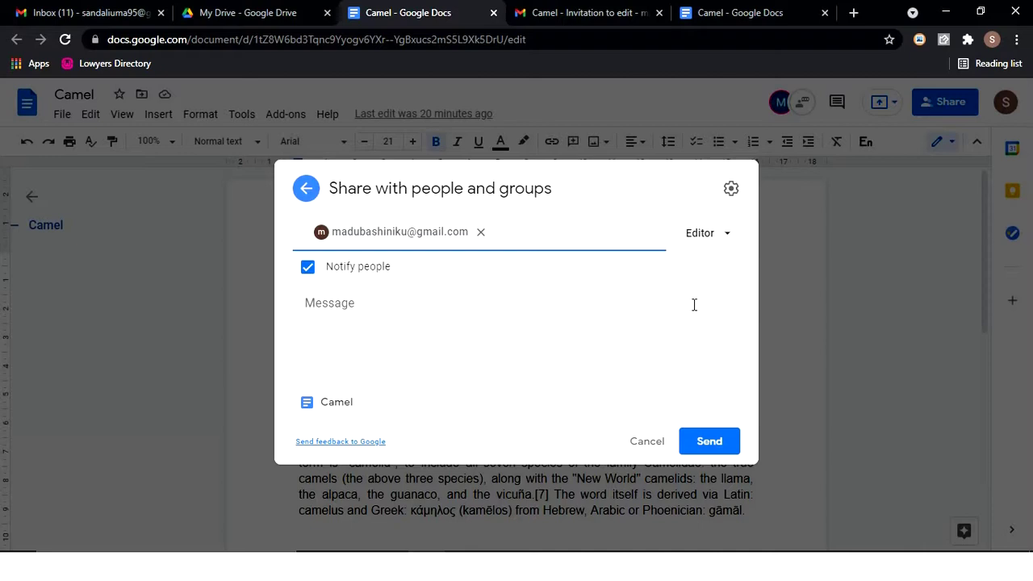
# Try Viewer, set the invitee back to Editor, and send the invitation
pyautogui.click(705, 236)
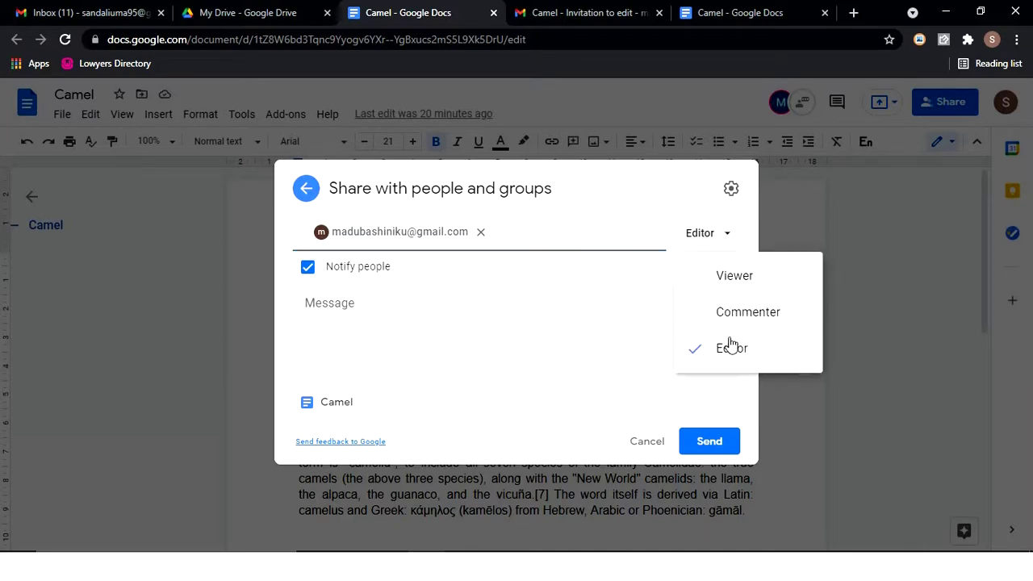
pyautogui.click(733, 279)
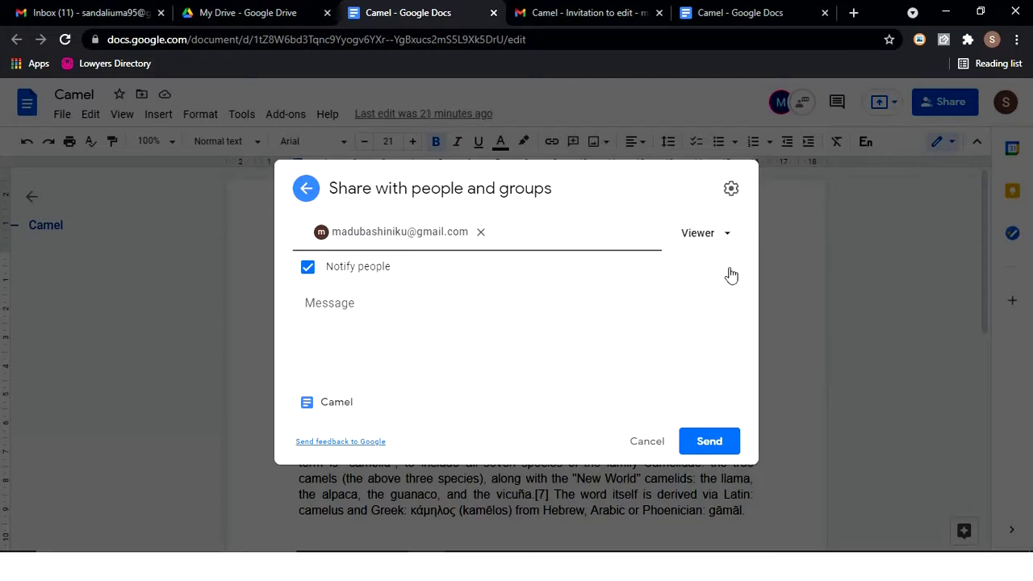
pyautogui.click(713, 231)
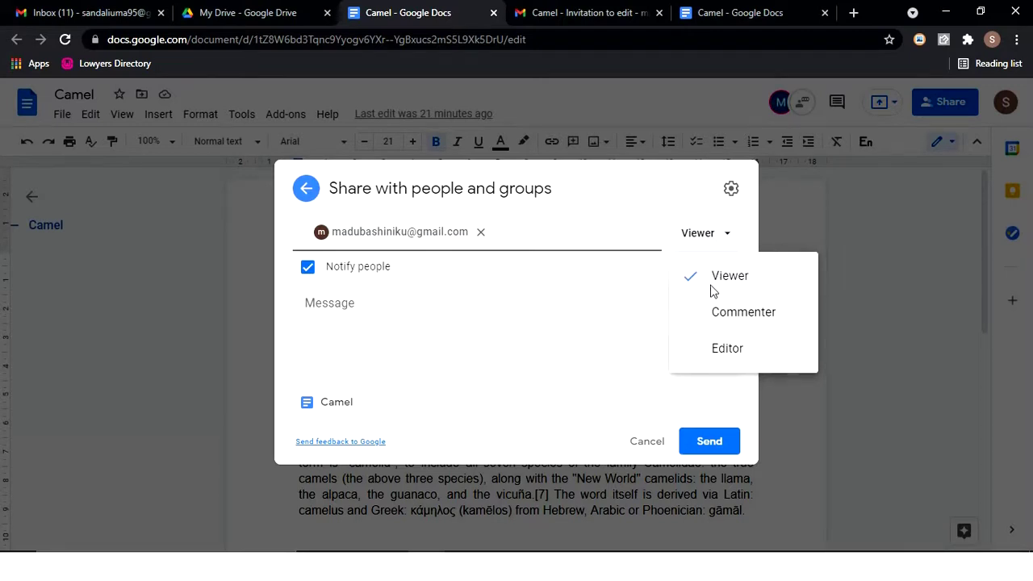
pyautogui.click(707, 346)
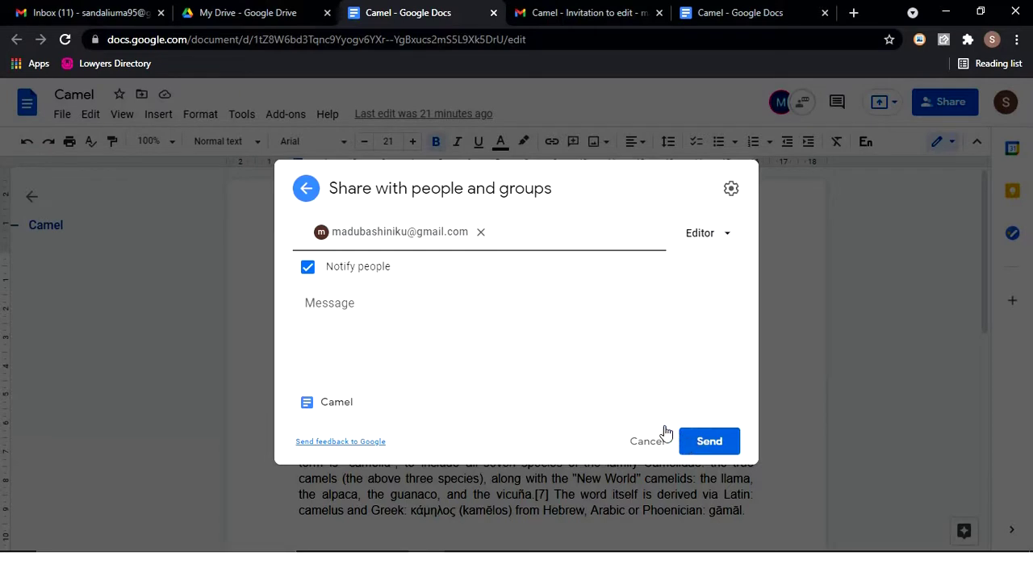
pyautogui.click(589, 367)
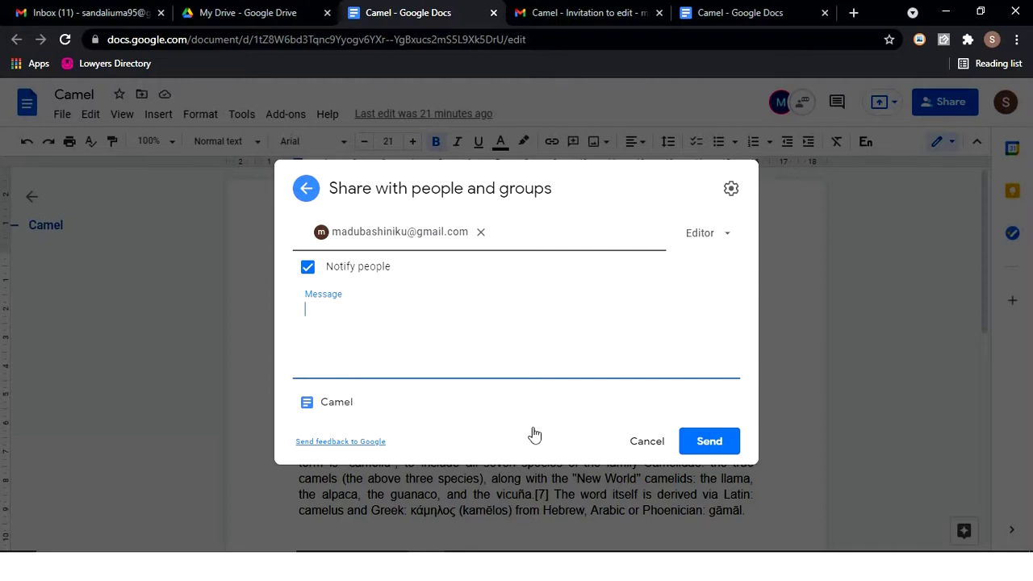
pyautogui.click(704, 442)
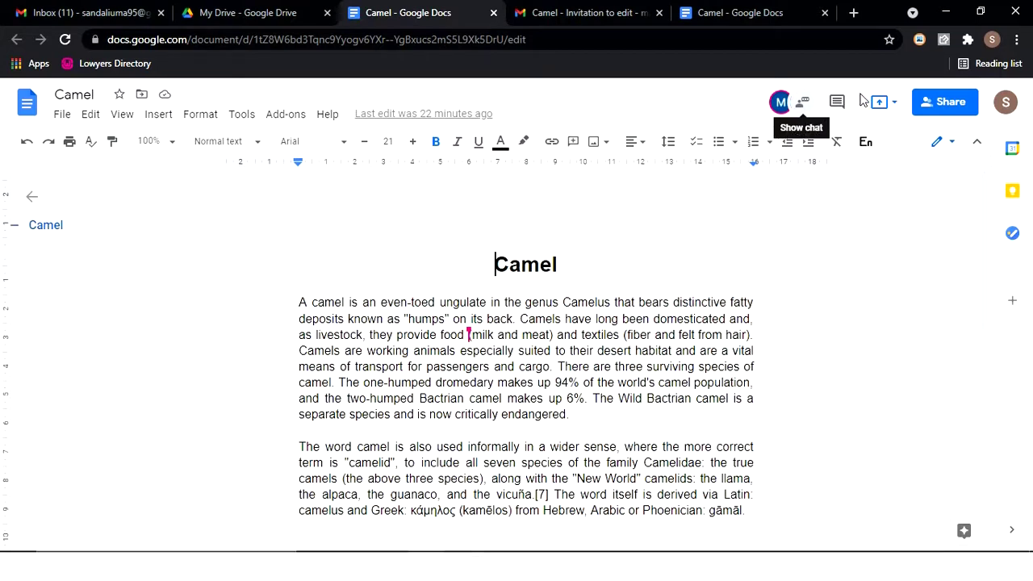
# Show the document chat, where a participant's 'hello there' message appears
pyautogui.click(802, 101)
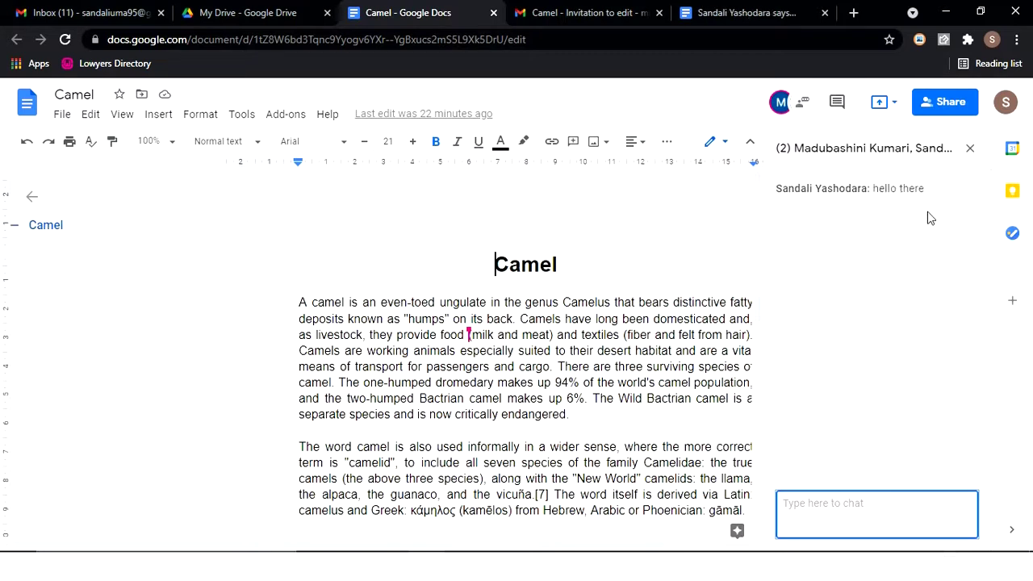
# Close the chat panel to return to the Camel document's text
pyautogui.click(972, 148)
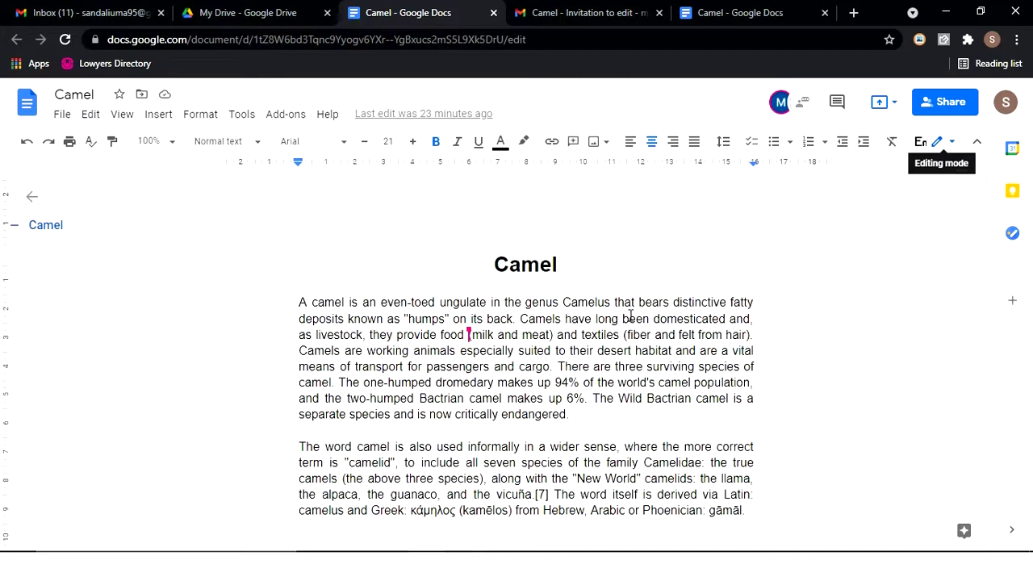
# Try Viewing mode, select text in the first paragraphs, then return to Editing mode
pyautogui.click(956, 145)
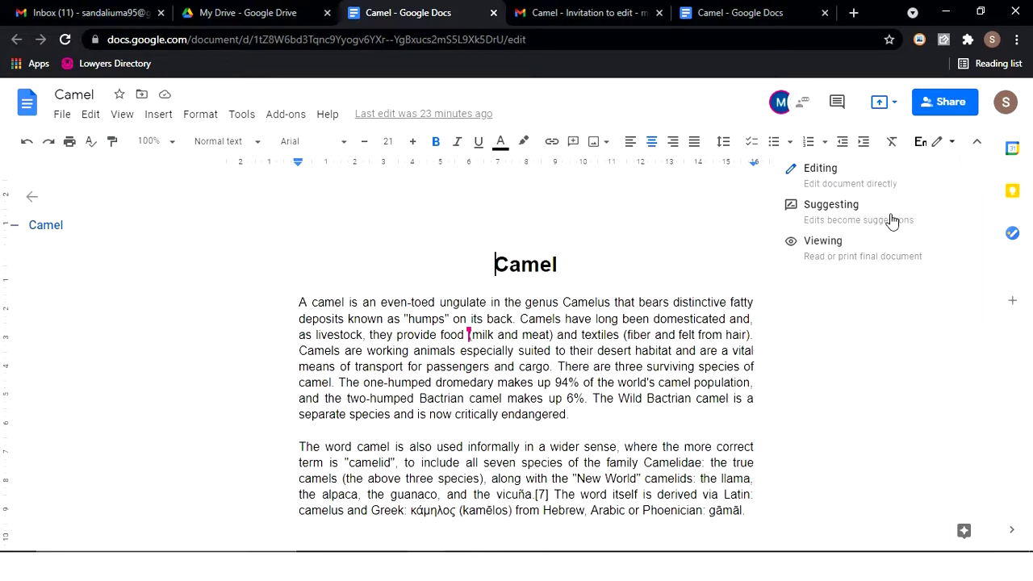
pyautogui.click(856, 243)
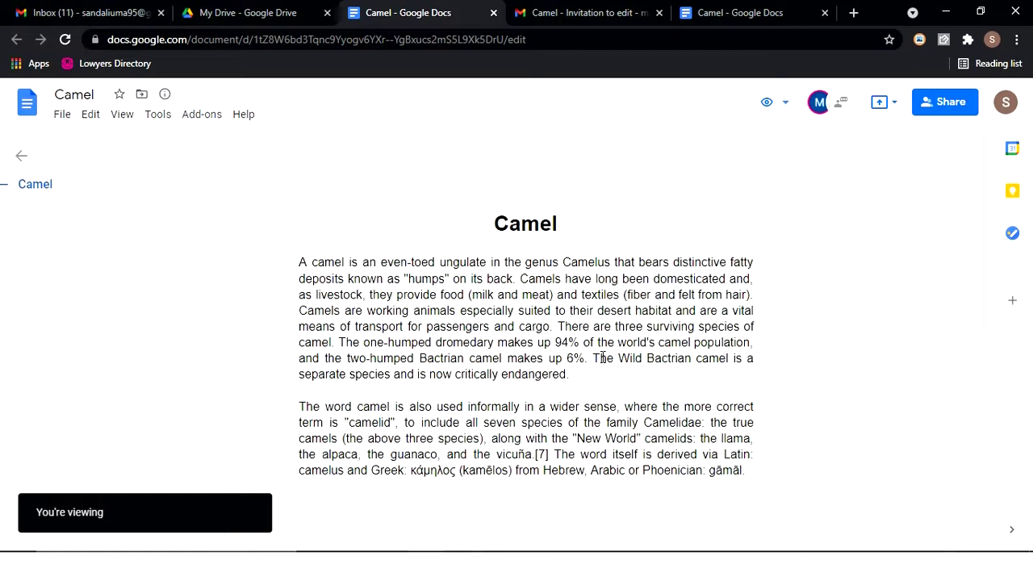
pyautogui.doubleClick(569, 281)
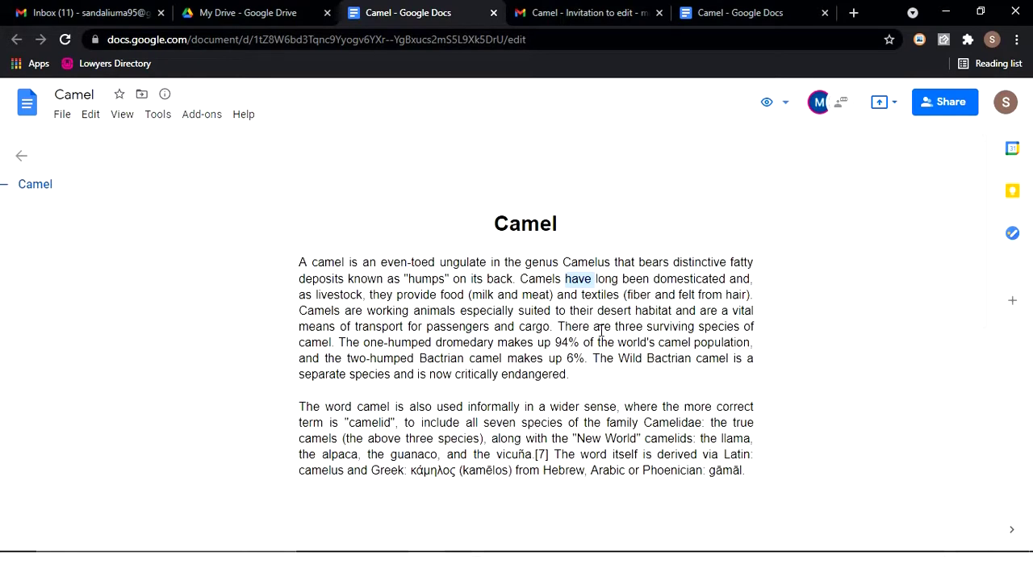
pyautogui.moveTo(633, 406); pyautogui.dragTo(604, 331)
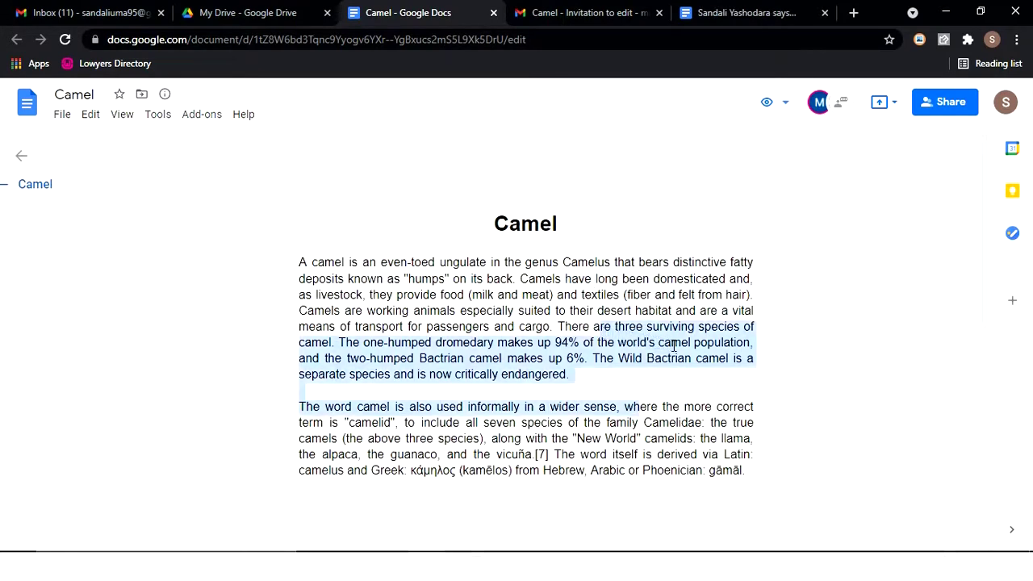
pyautogui.click(785, 103)
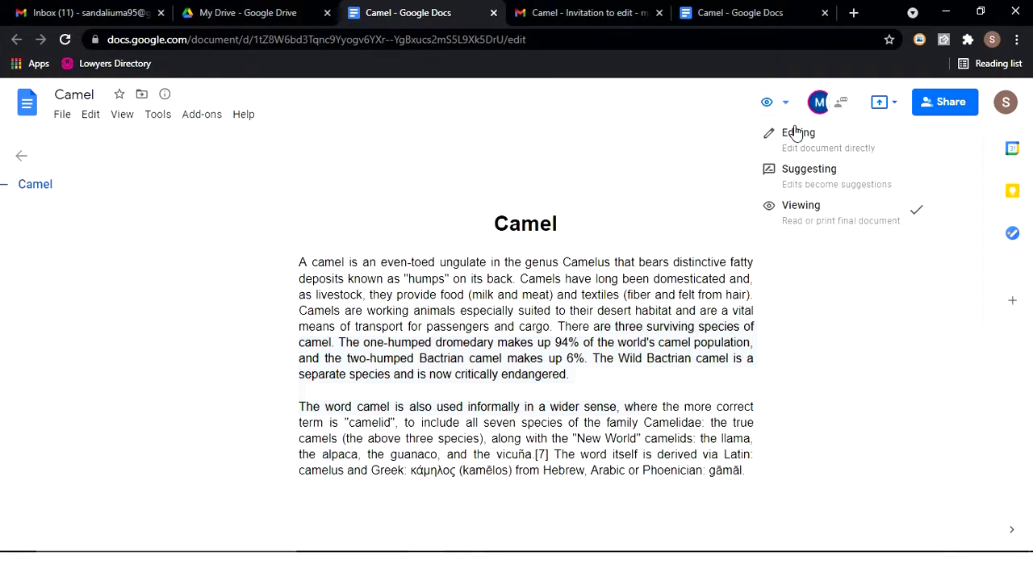
pyautogui.click(799, 137)
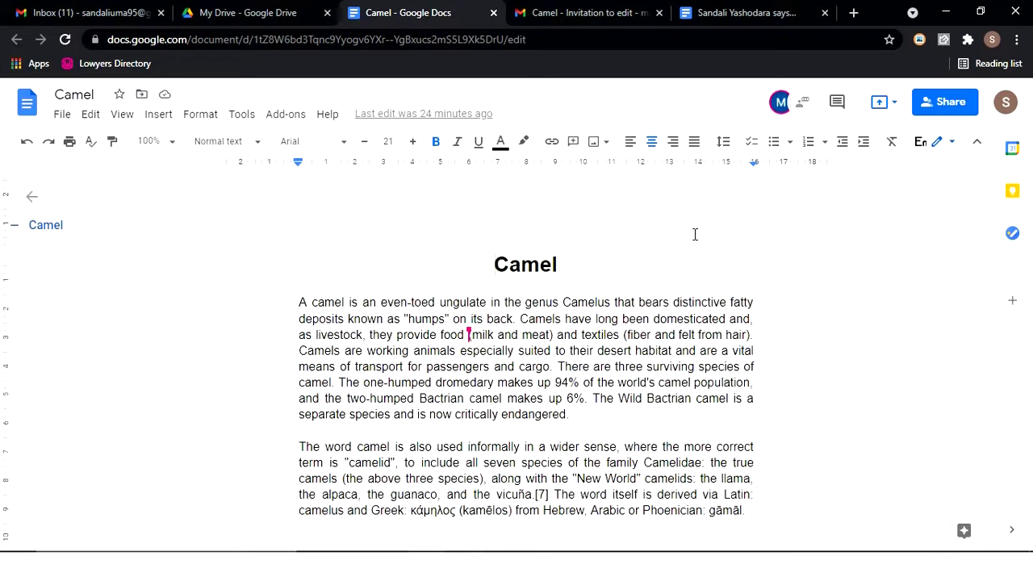
# Reopen the Share dialog and bring up the collaborator's Editor role menu
pyautogui.click(936, 111)
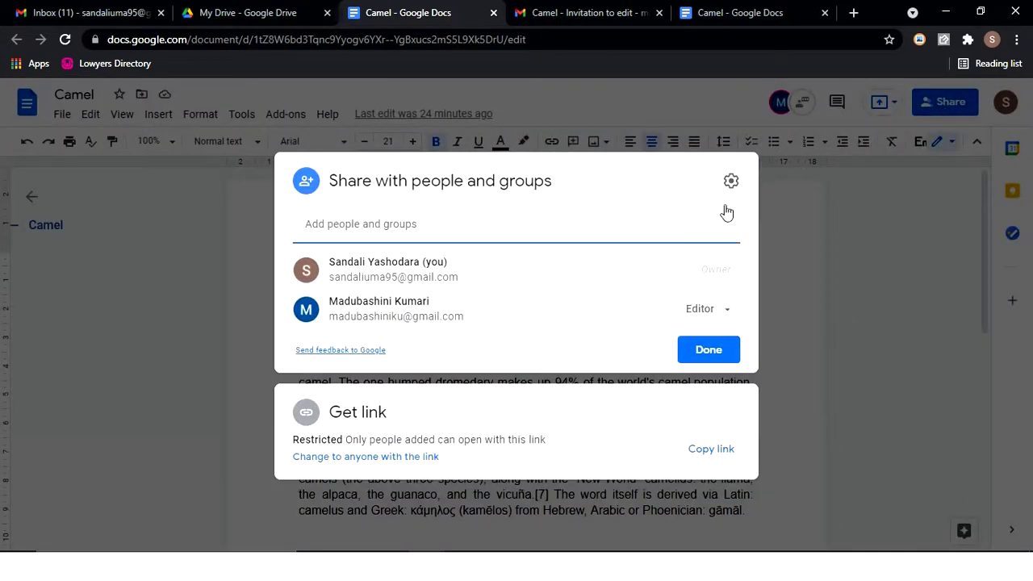
pyautogui.click(695, 223)
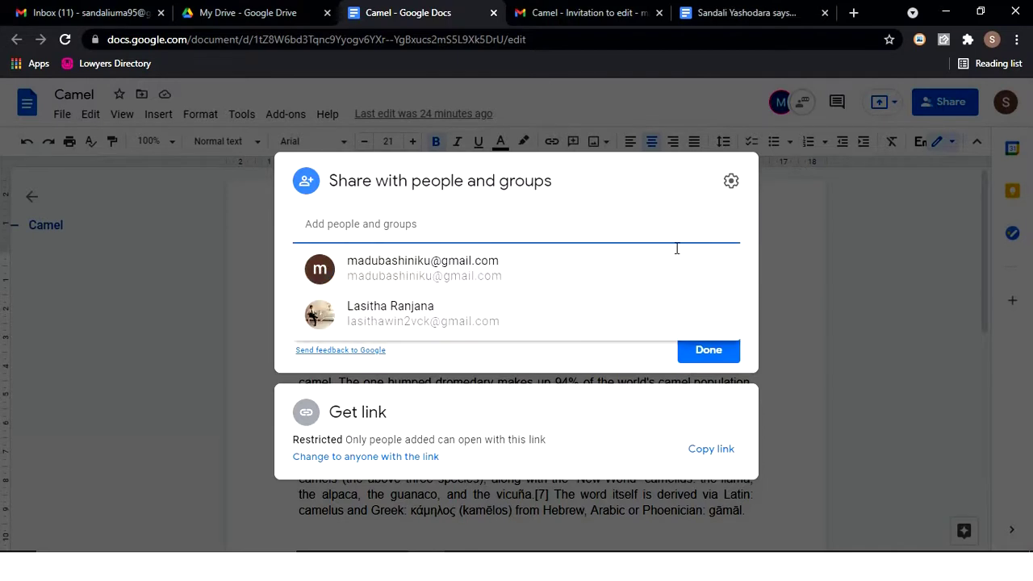
pyautogui.click(597, 362)
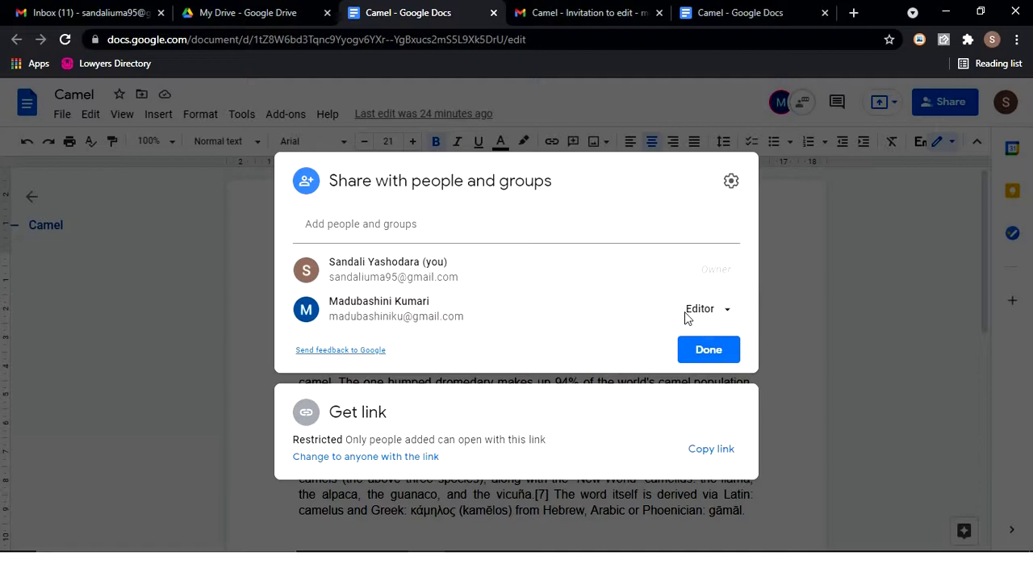
pyautogui.click(729, 313)
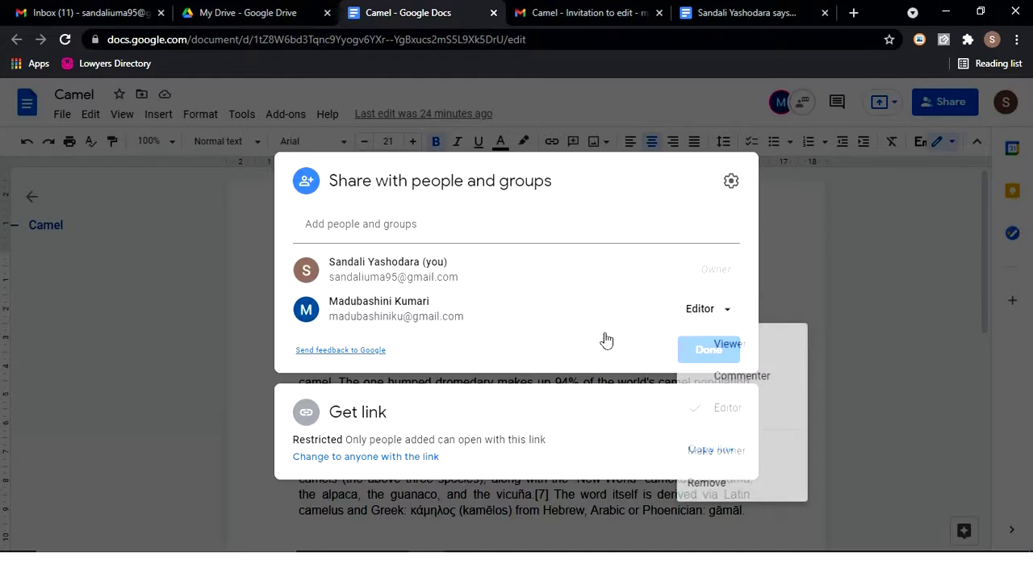
pyautogui.click(562, 337)
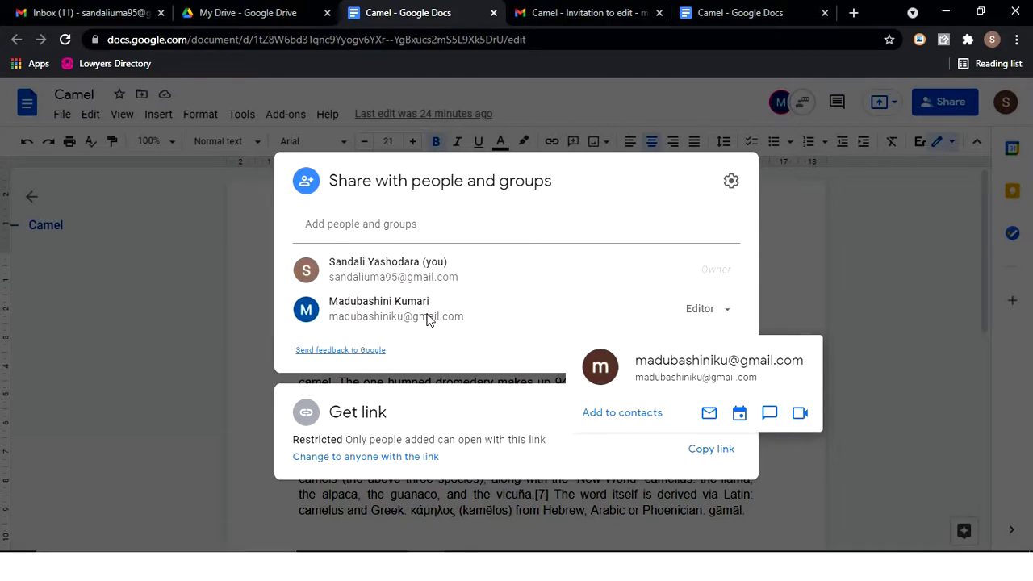
pyautogui.moveTo(422, 317); pyautogui.dragTo(473, 317)
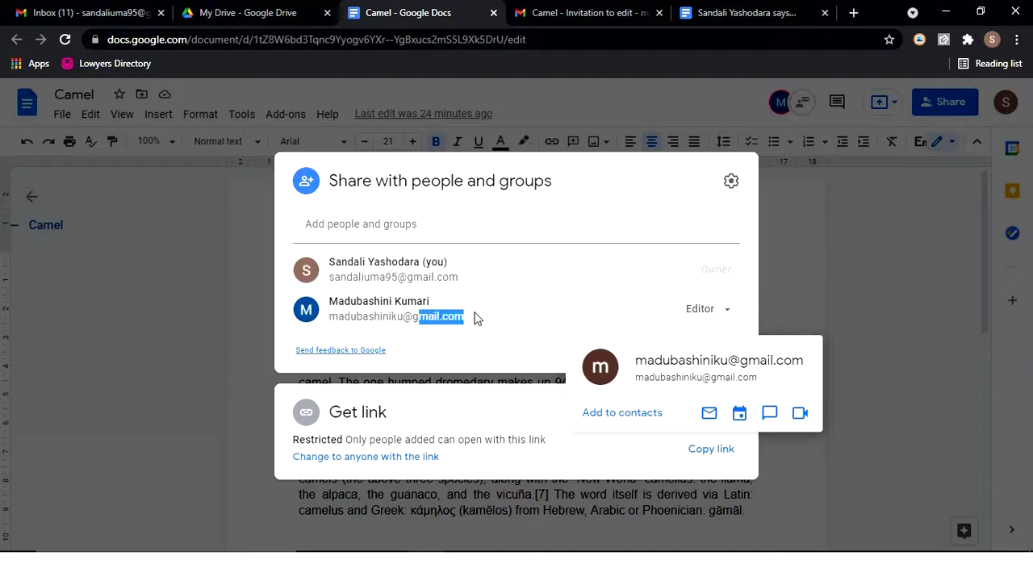
pyautogui.click(726, 311)
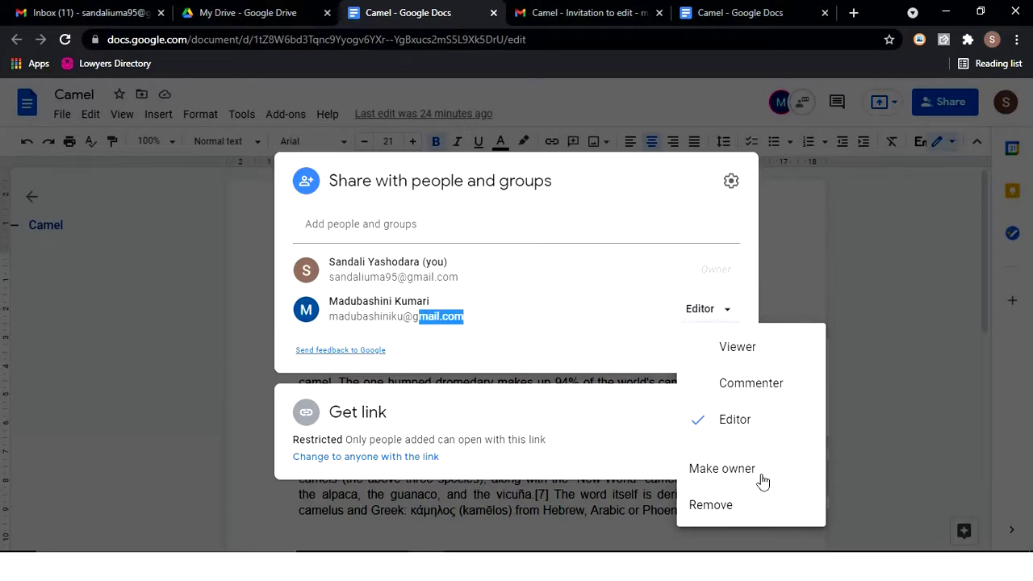
# Choose Remove in the collaborator's role menu to drop them from sharing
pyautogui.click(729, 505)
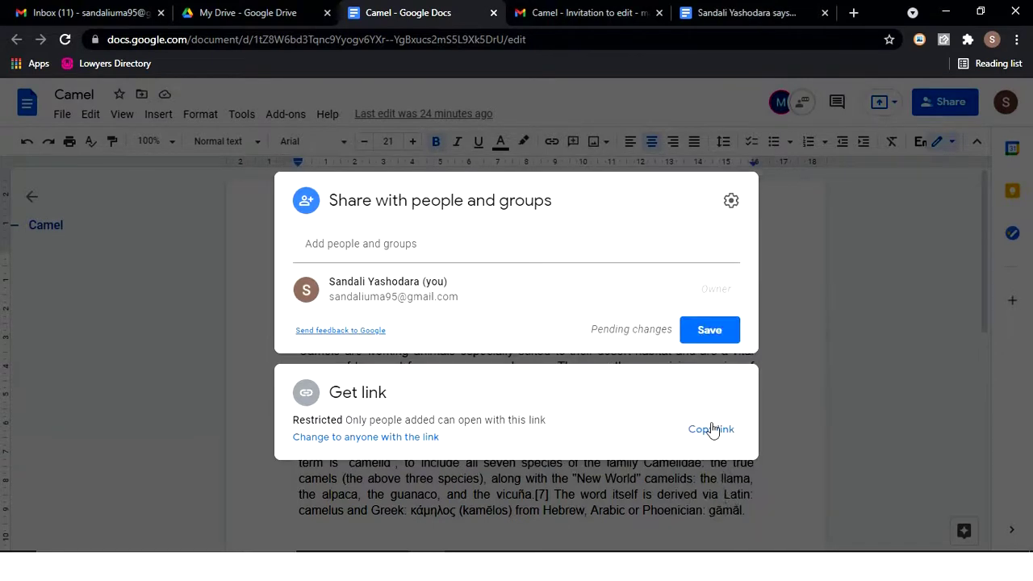
pyautogui.click(662, 243)
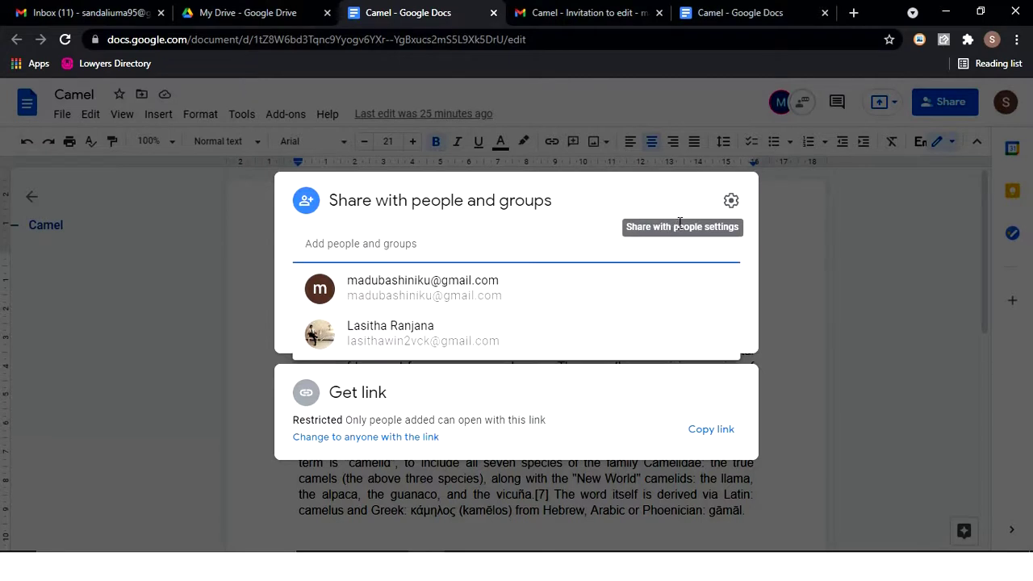
pyautogui.click(729, 202)
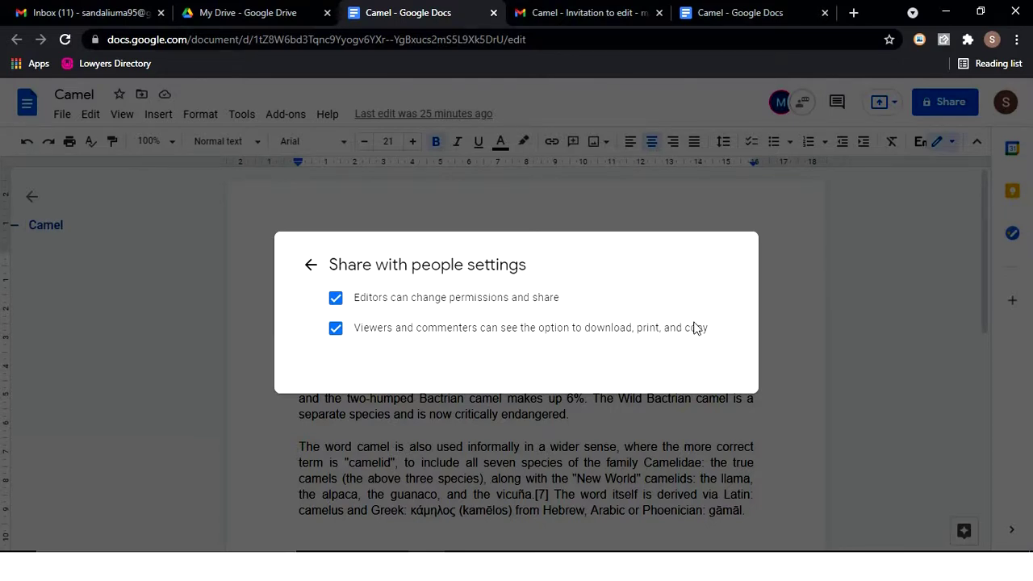
pyautogui.press('Escape')
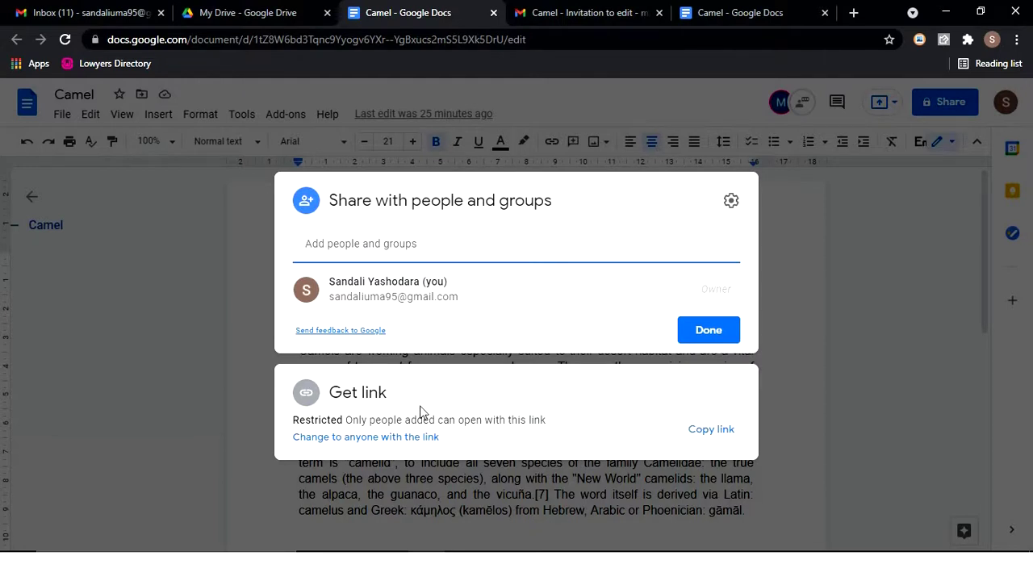
# Copy the Camel document's sharing link, with access still limited to added people
pyautogui.click(717, 430)
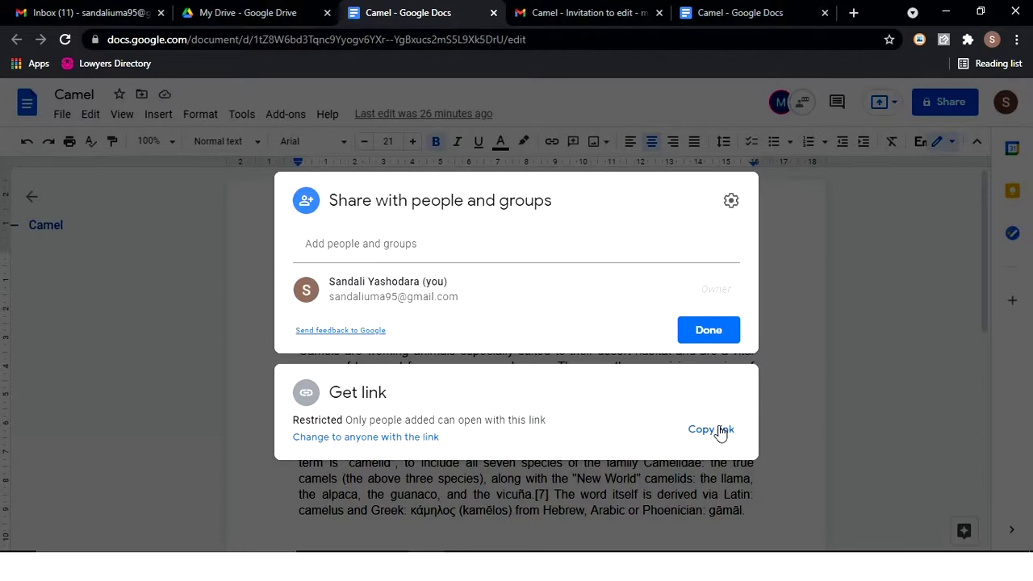